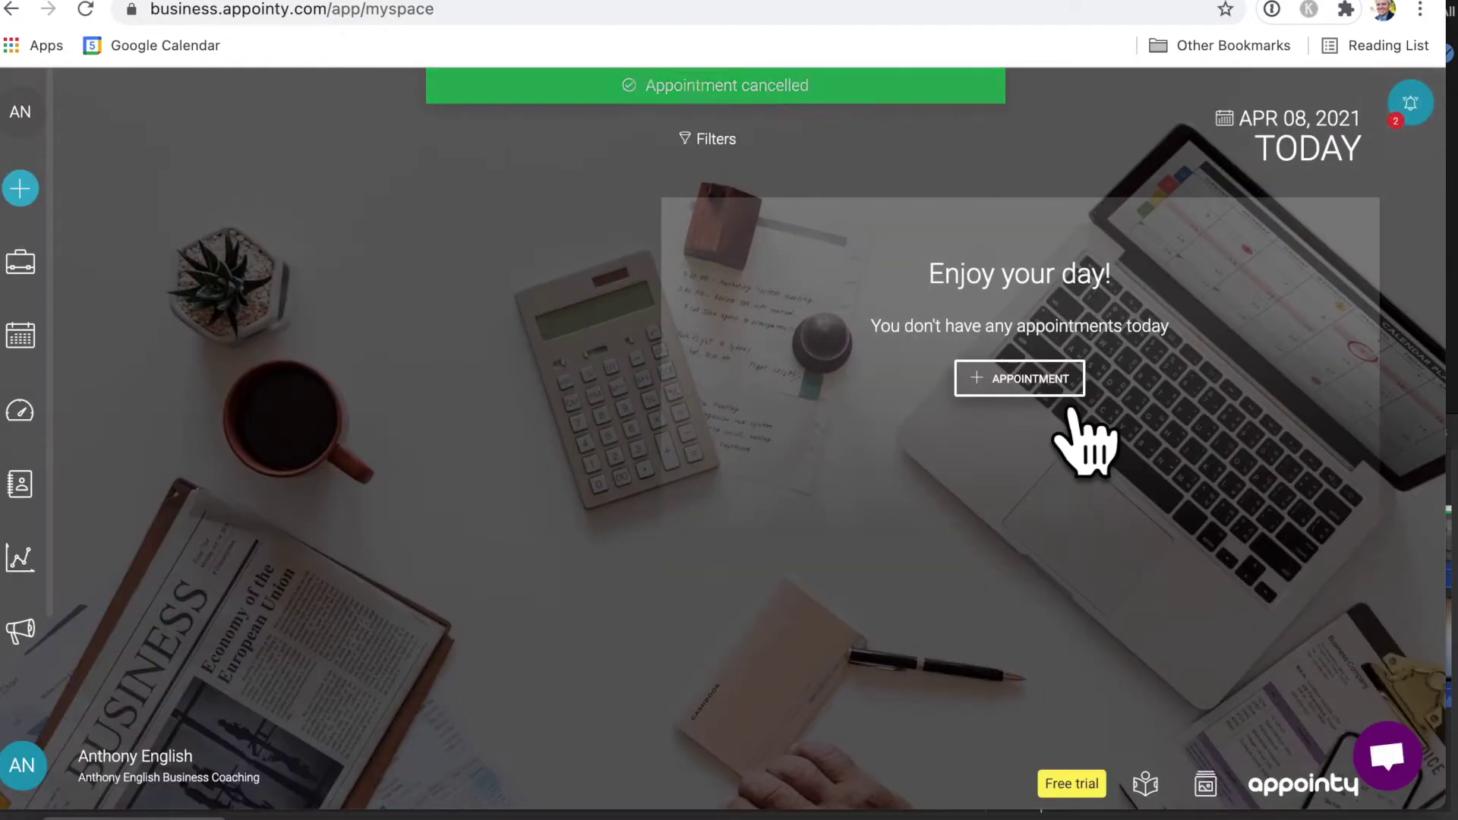
- Create a new appointment dated 2021-04-14 starting at 08:00 am and book it
click(1071, 392)
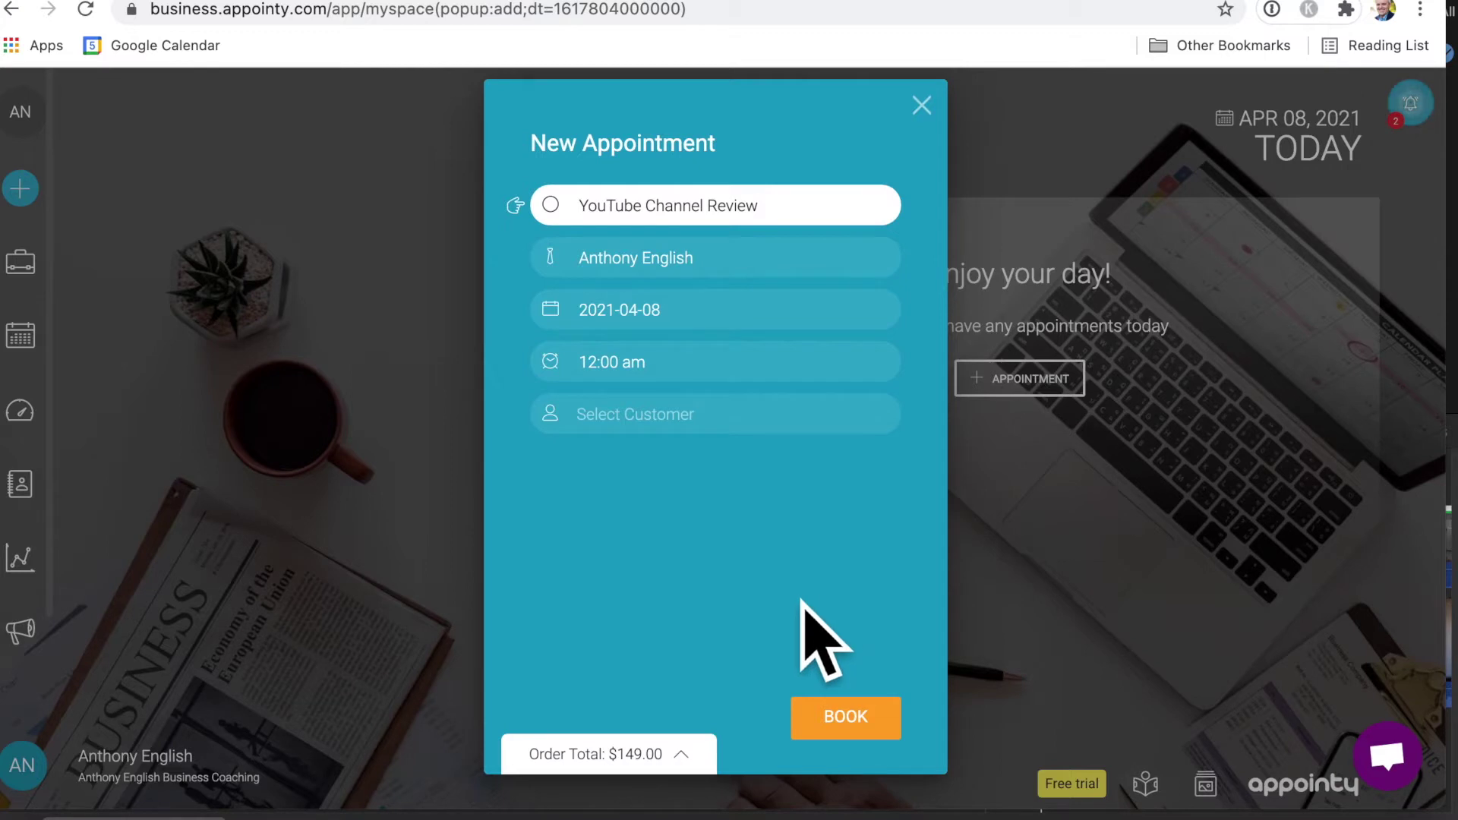
click(721, 325)
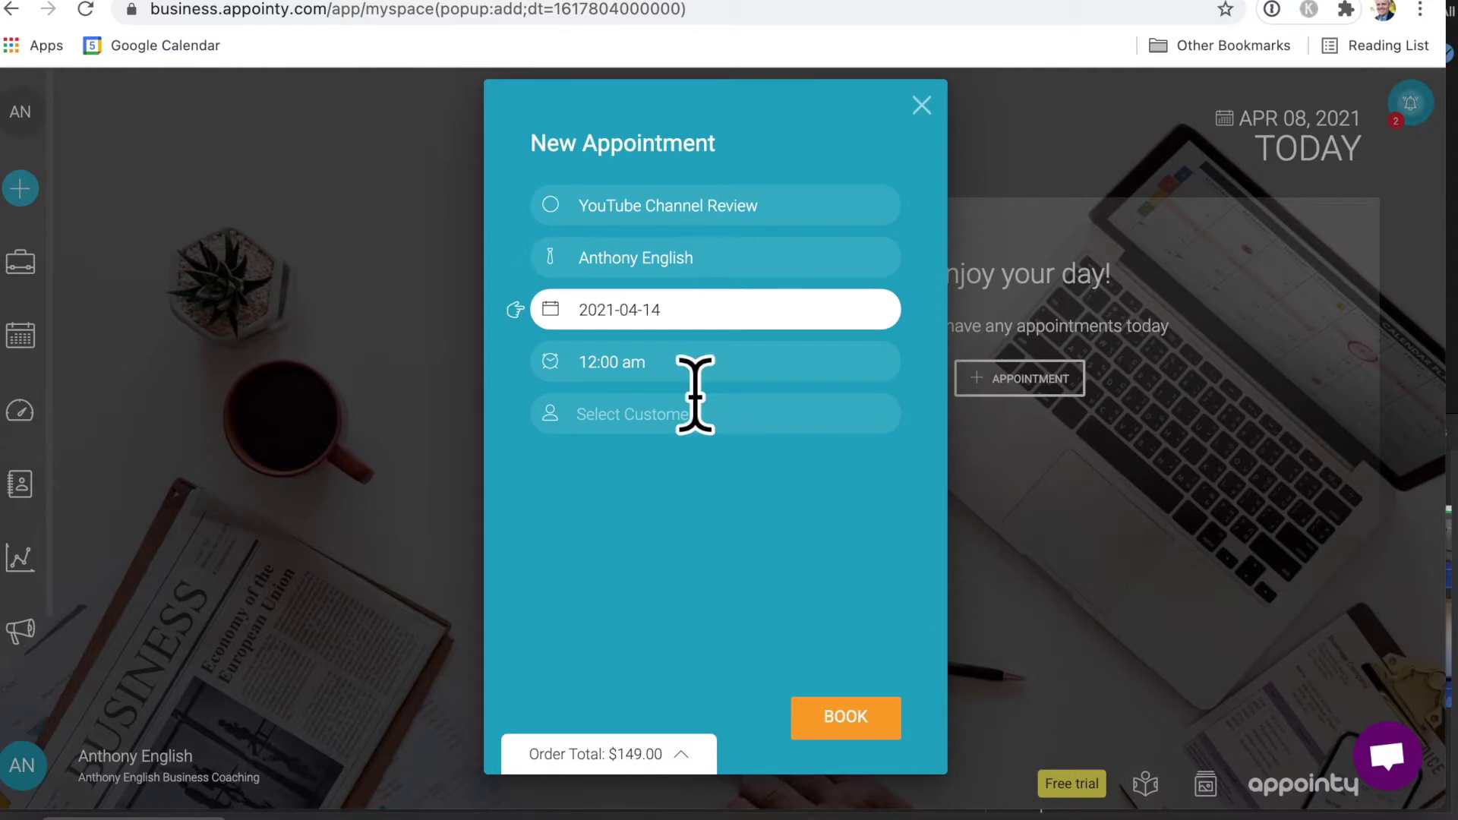
click(694, 376)
scroll(844, 661, down, 4)
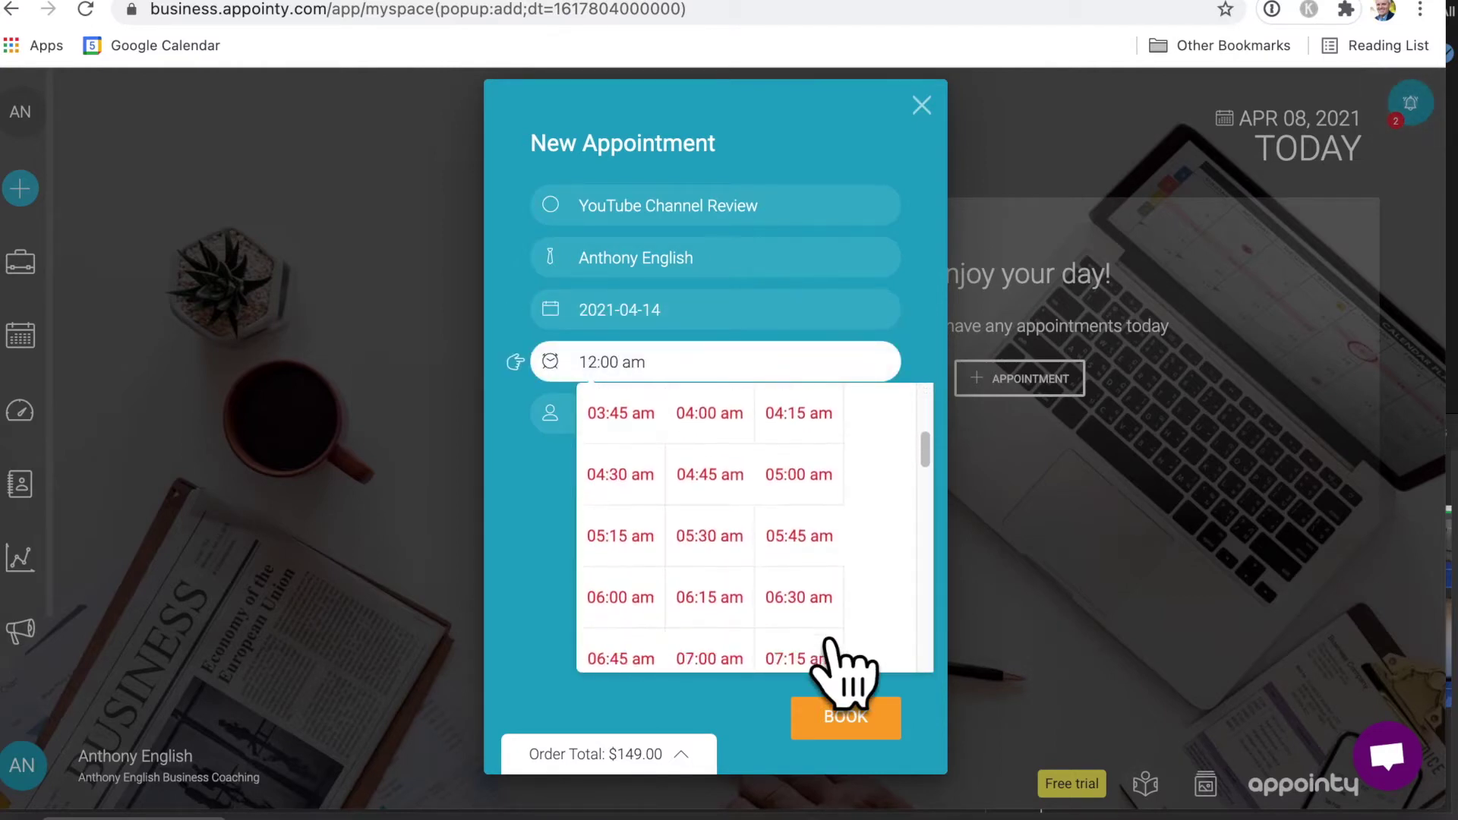
scroll(836, 654, down, 4)
click(816, 532)
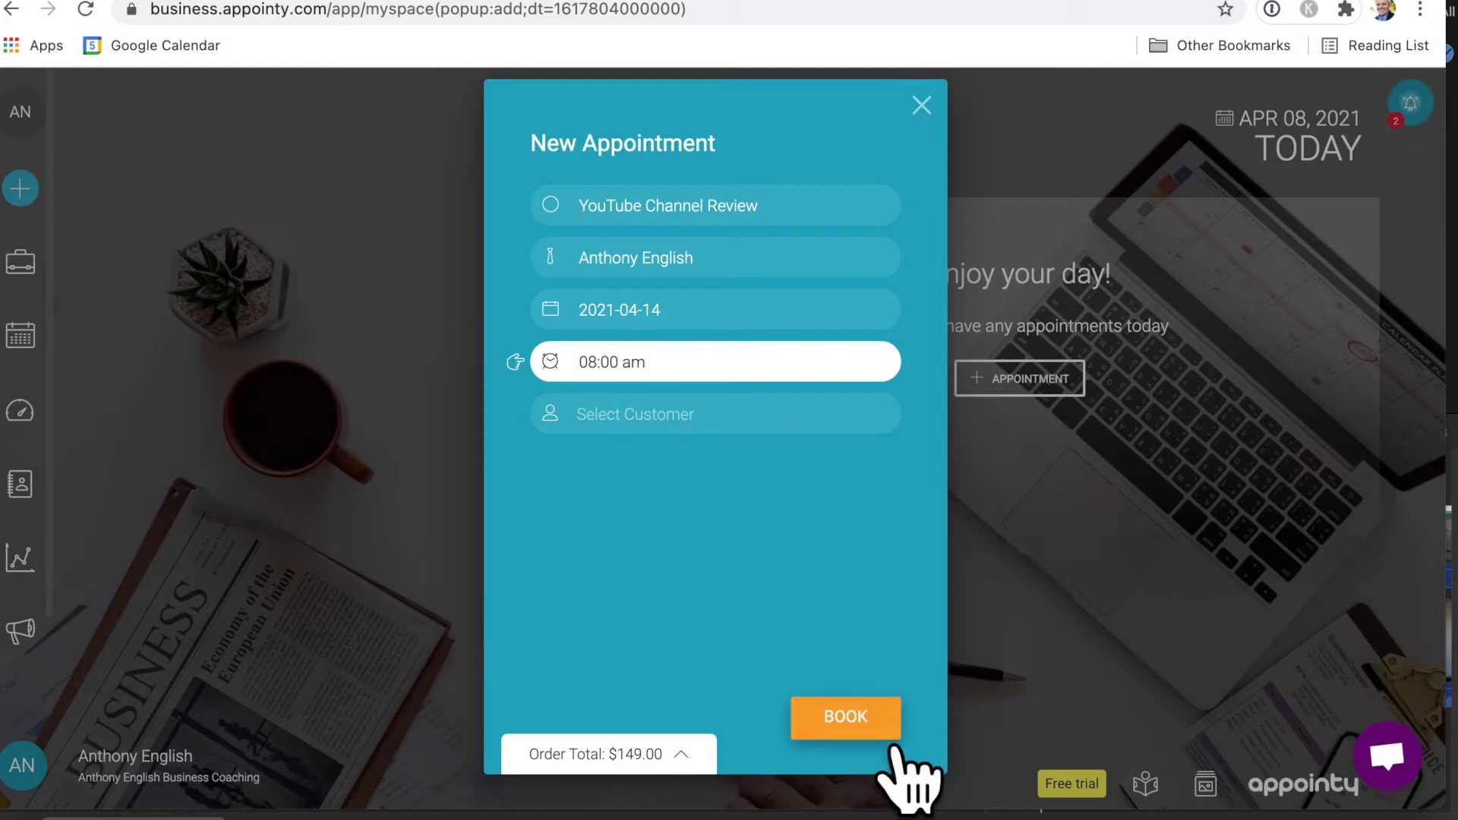
click(851, 718)
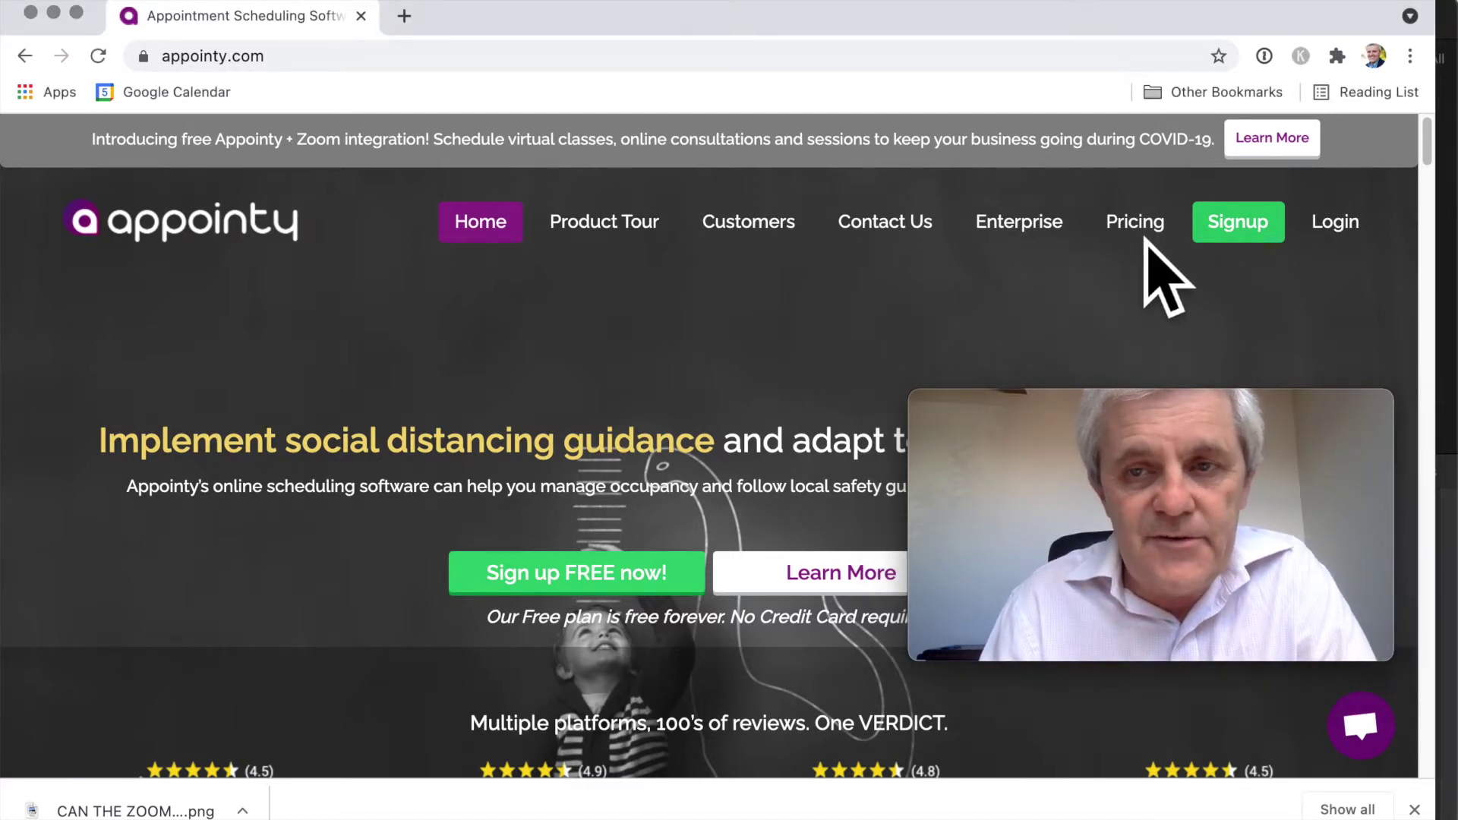
- Open Pricing and scroll to the Free, Growth, Professional and Enterprise plan cards
click(1170, 235)
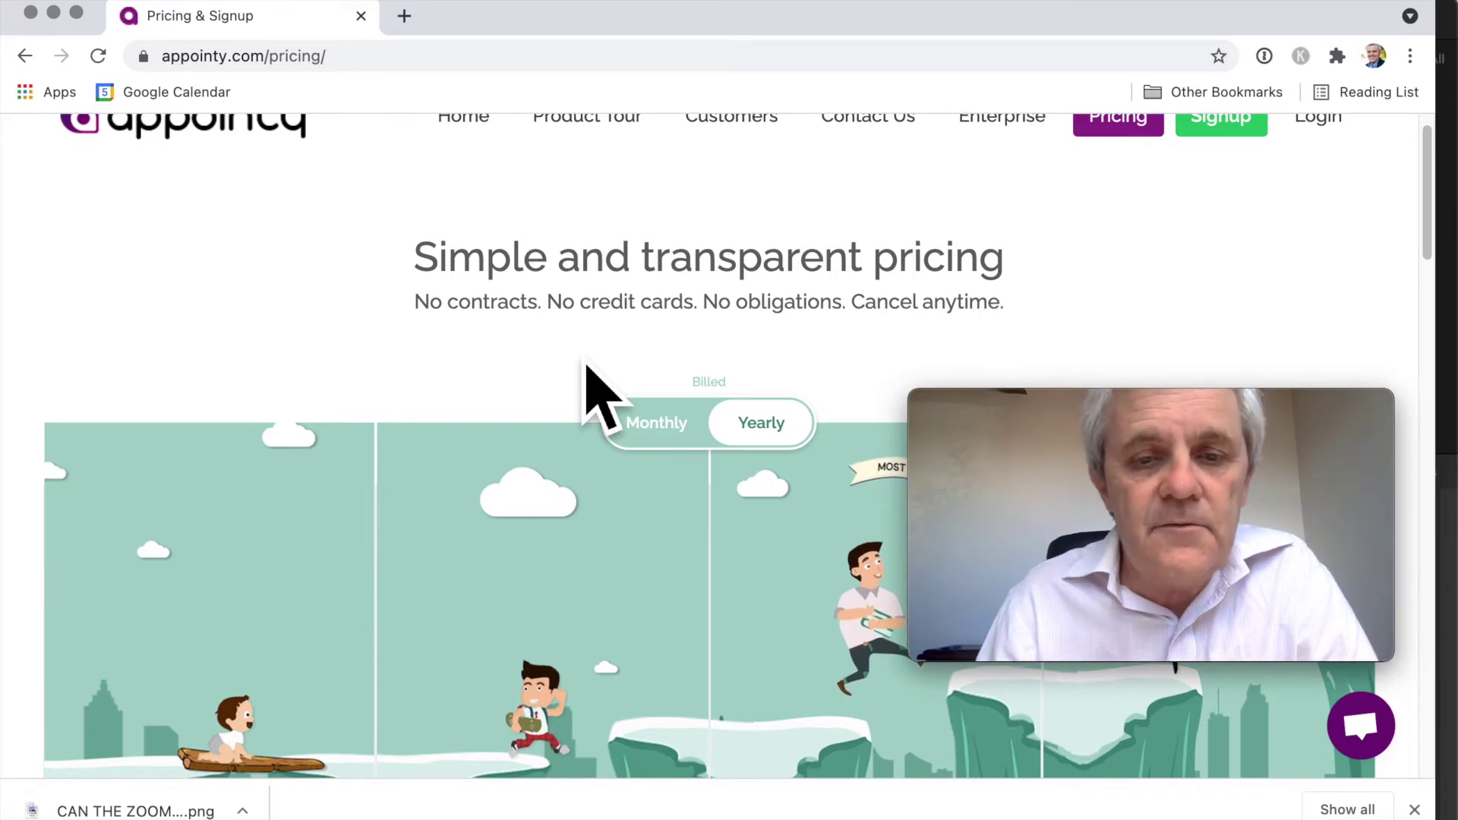
scroll(586, 366, down, 1)
scroll(586, 366, down, 2)
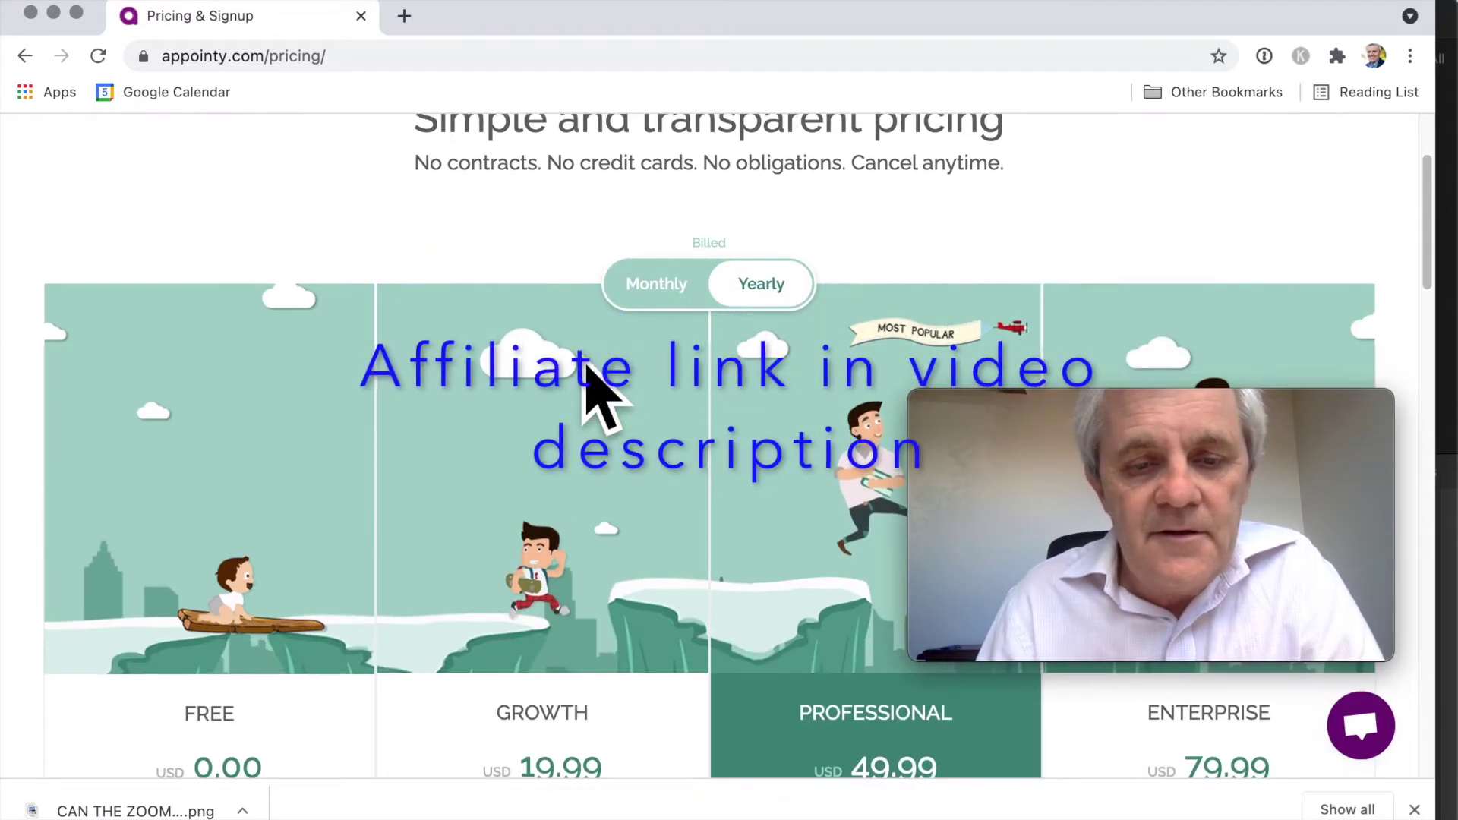
scroll(587, 366, down, 2)
scroll(598, 389, down, 1)
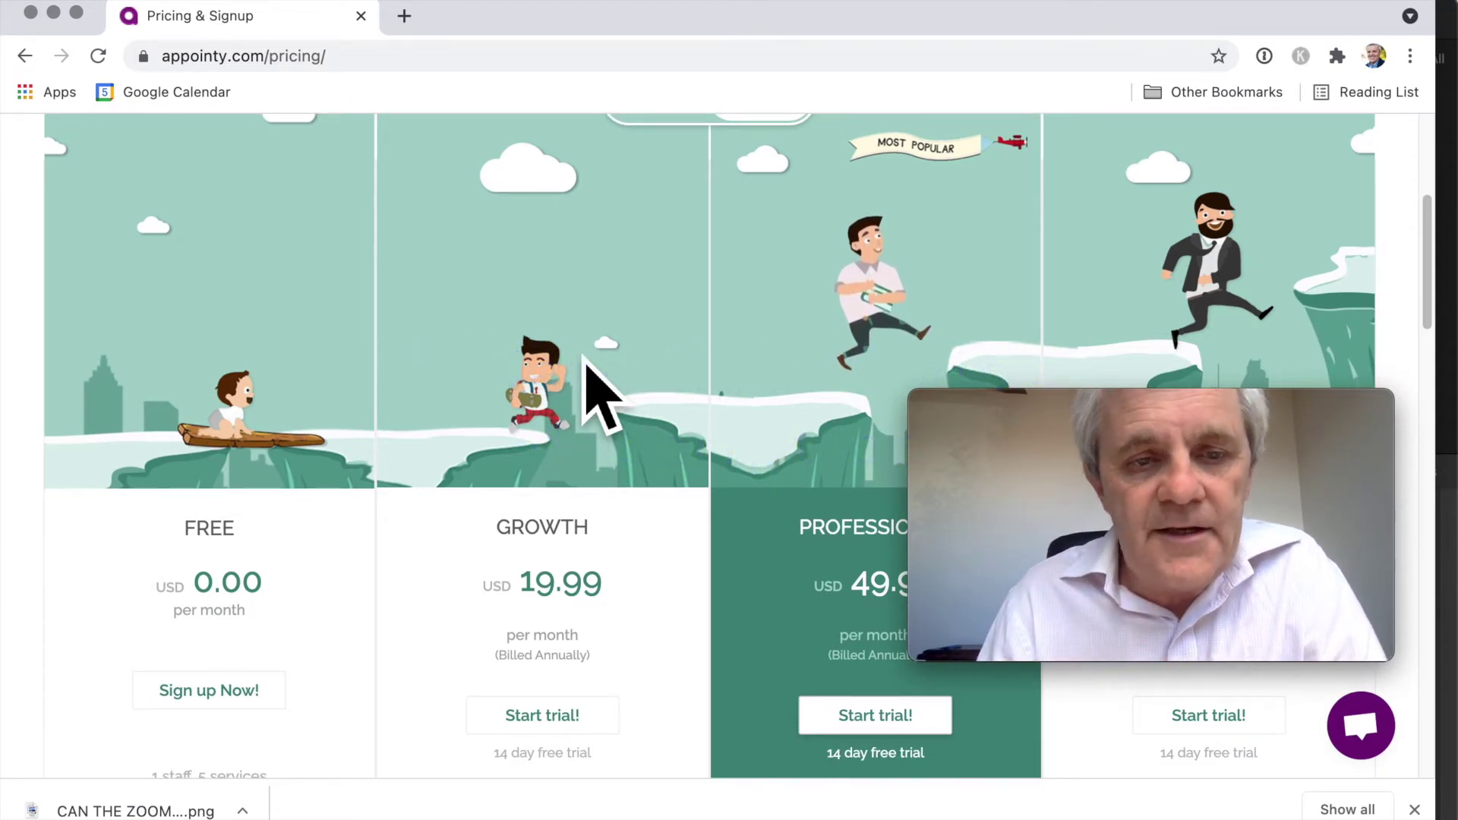
scroll(589, 364, down, 4)
scroll(587, 366, down, 1)
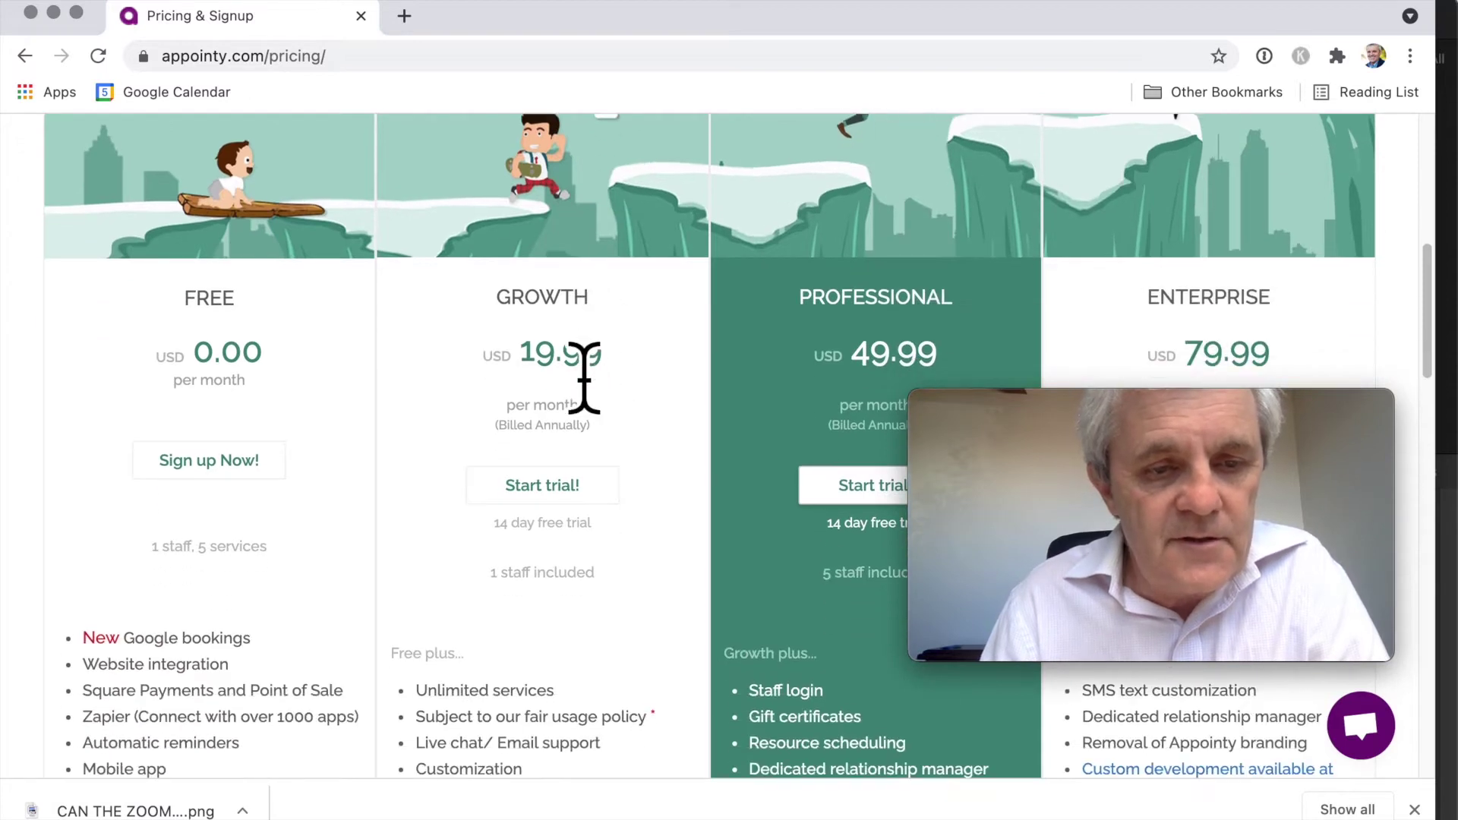
scroll(588, 383, down, 2)
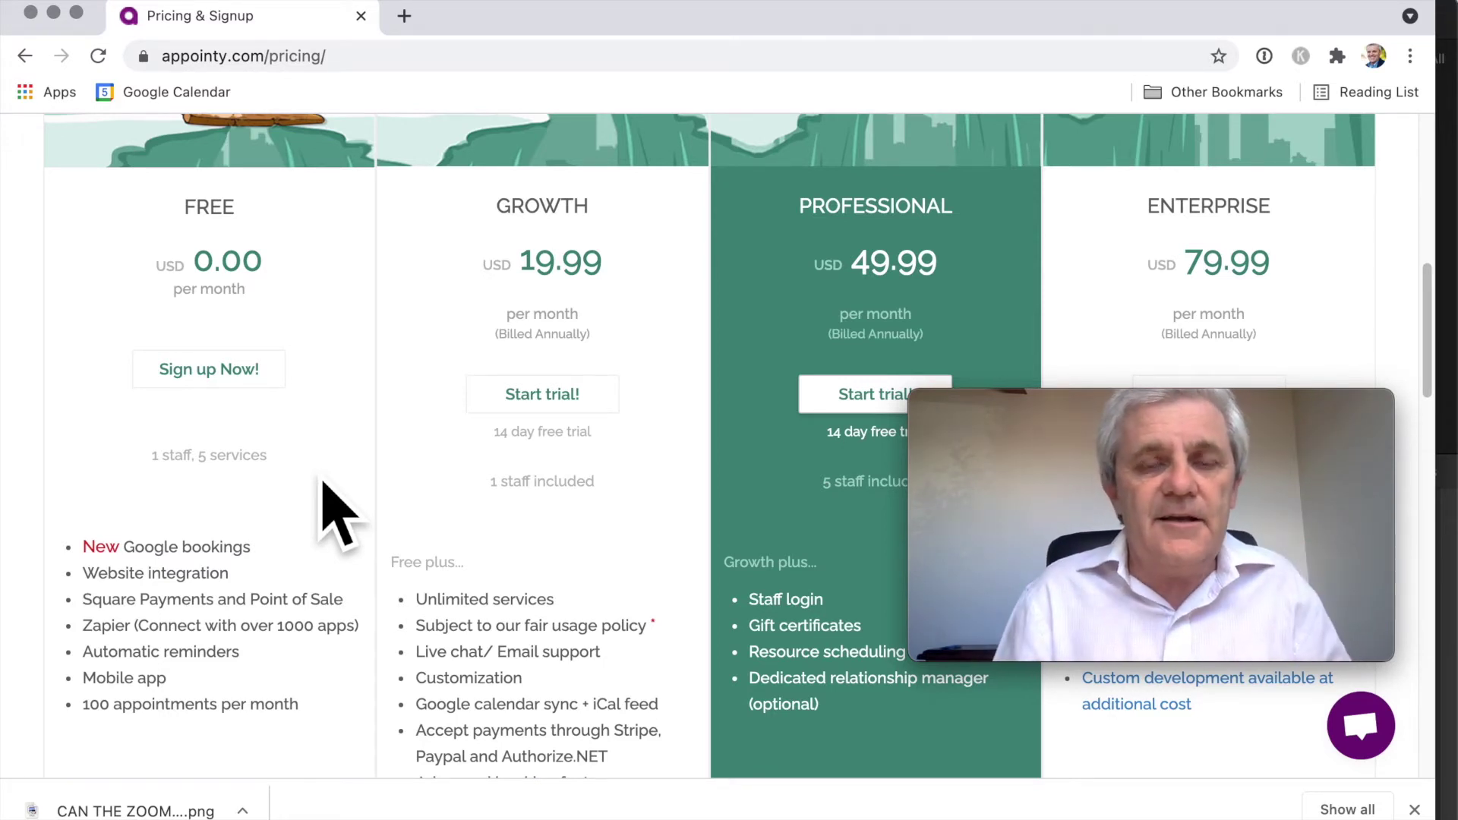
- Scroll past the plan cards to the Schedule comparison table showing staff limits per plan
scroll(323, 482, down, 3)
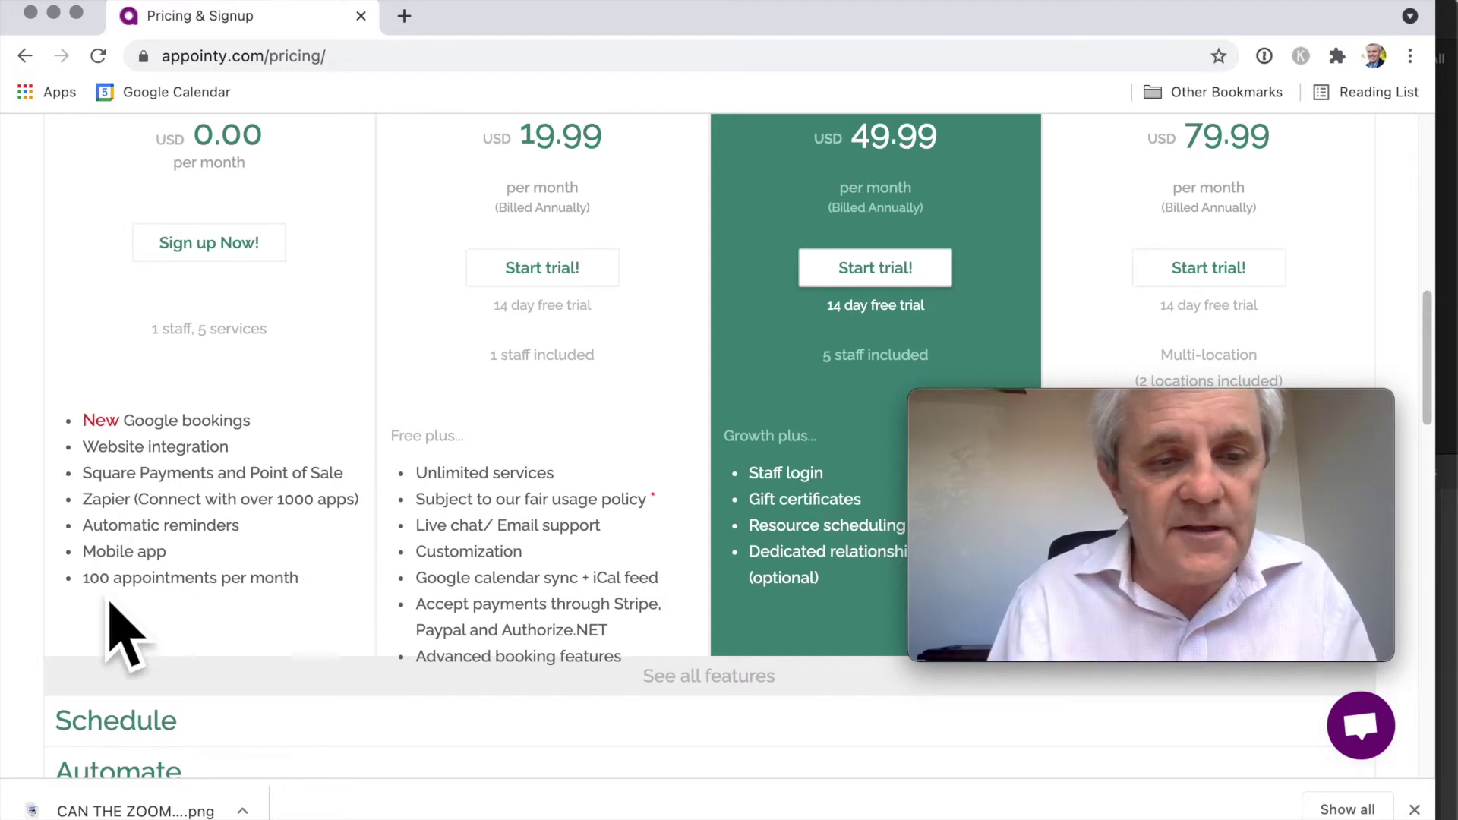
scroll(309, 612, up, 3)
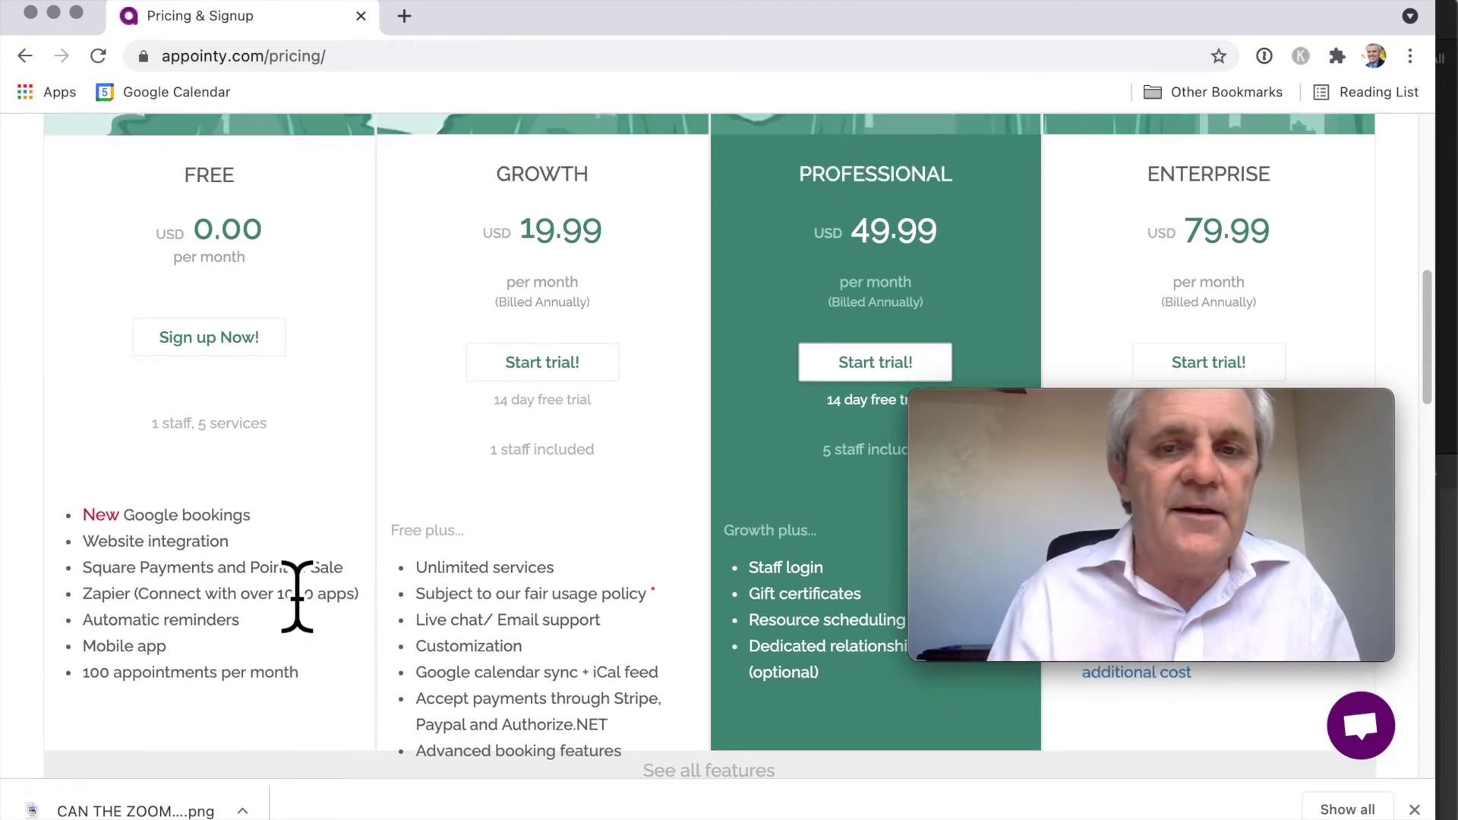
scroll(297, 597, up, 5)
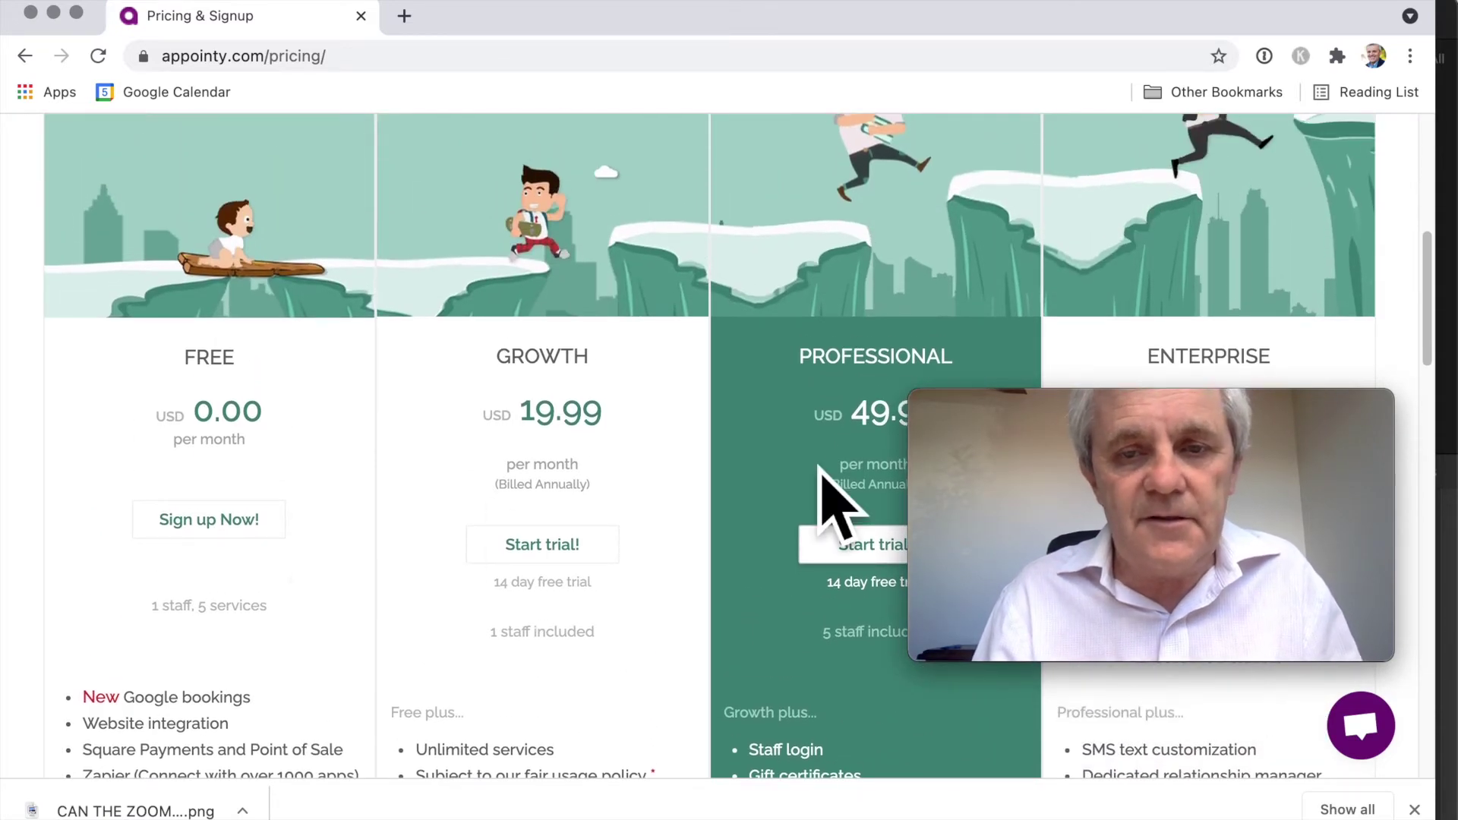
scroll(555, 688, down, 7)
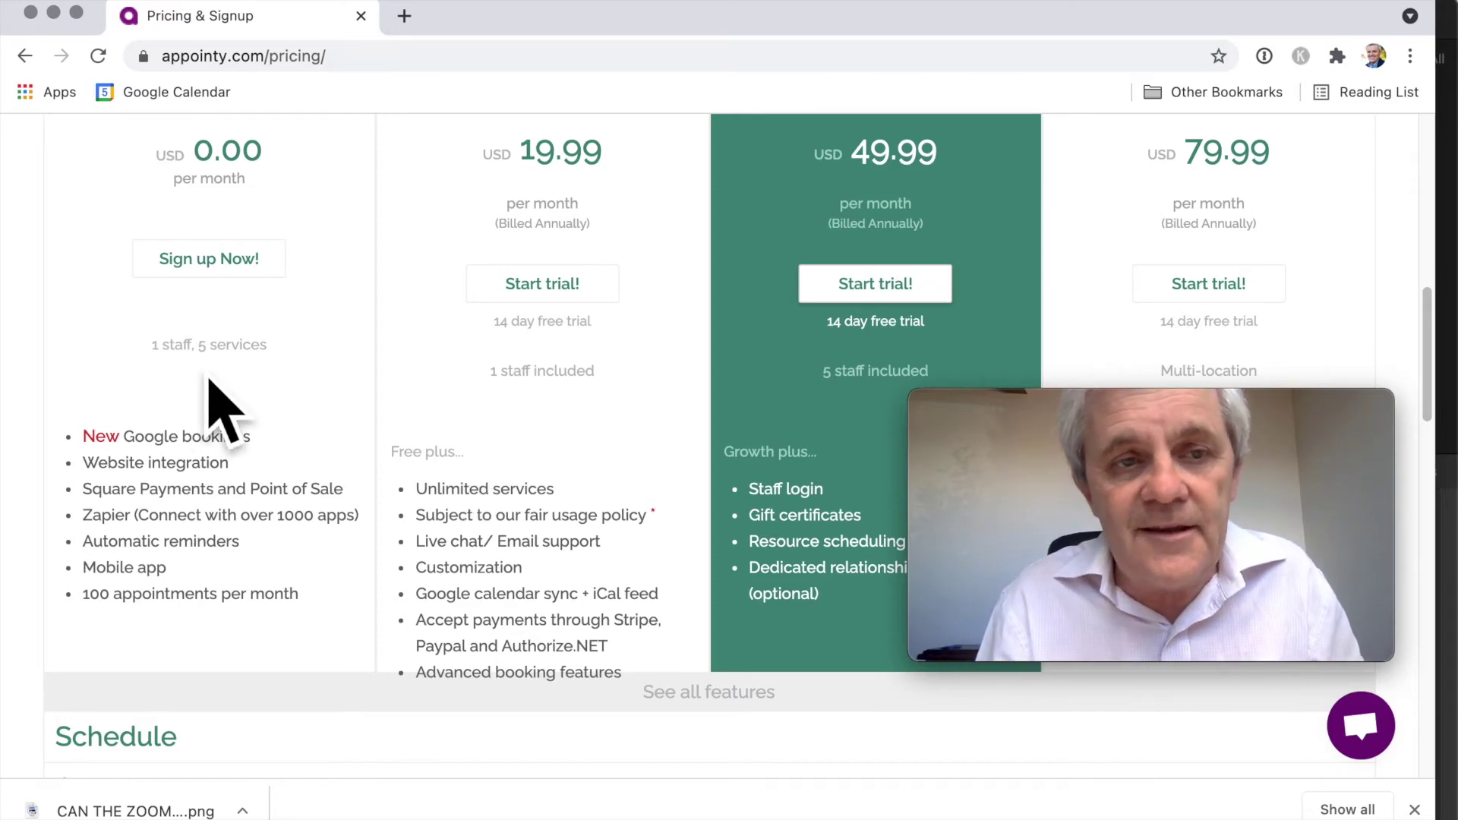
scroll(190, 379, up, 3)
scroll(234, 596, down, 3)
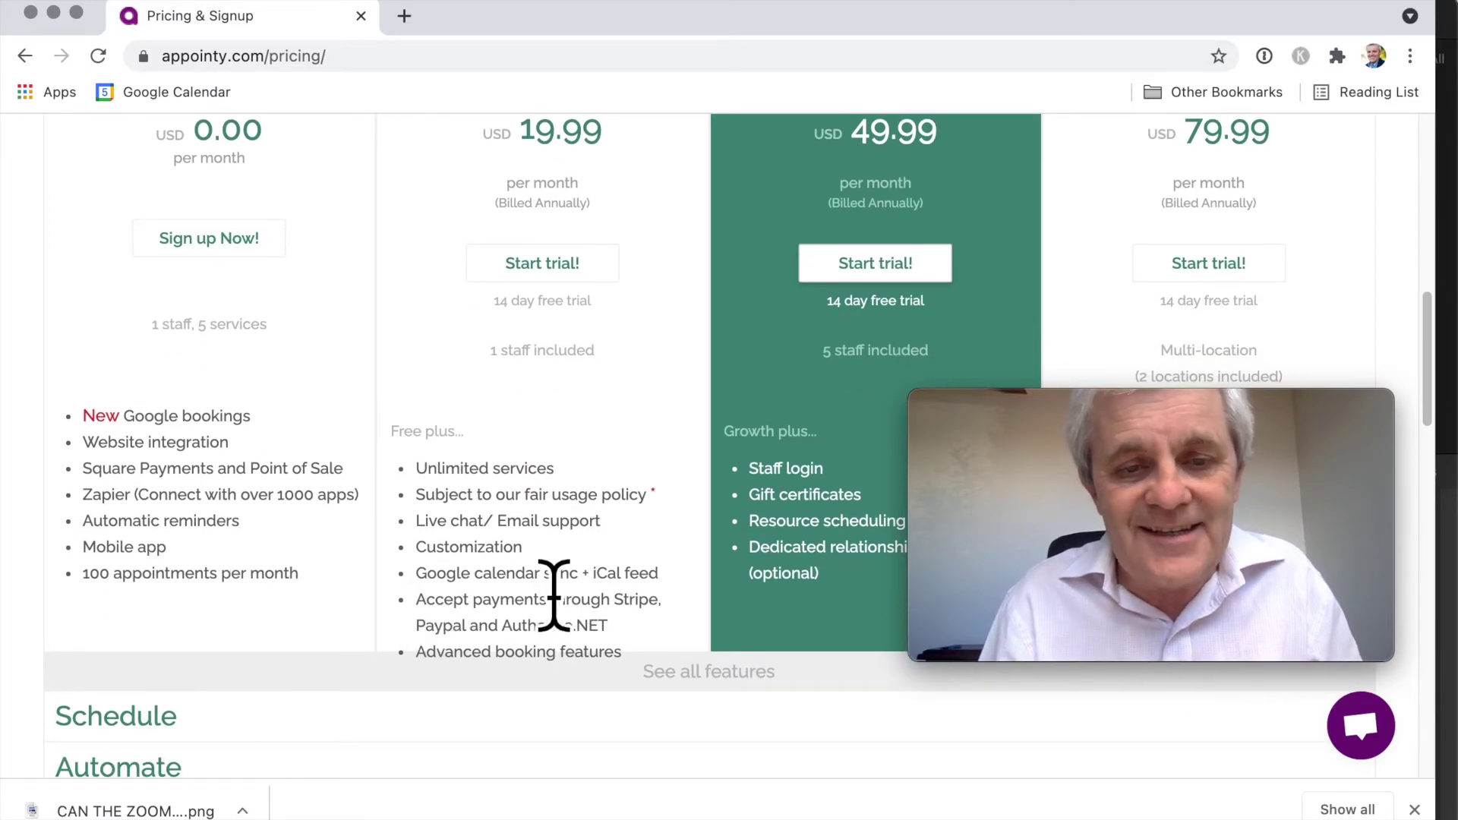
scroll(554, 597, up, 5)
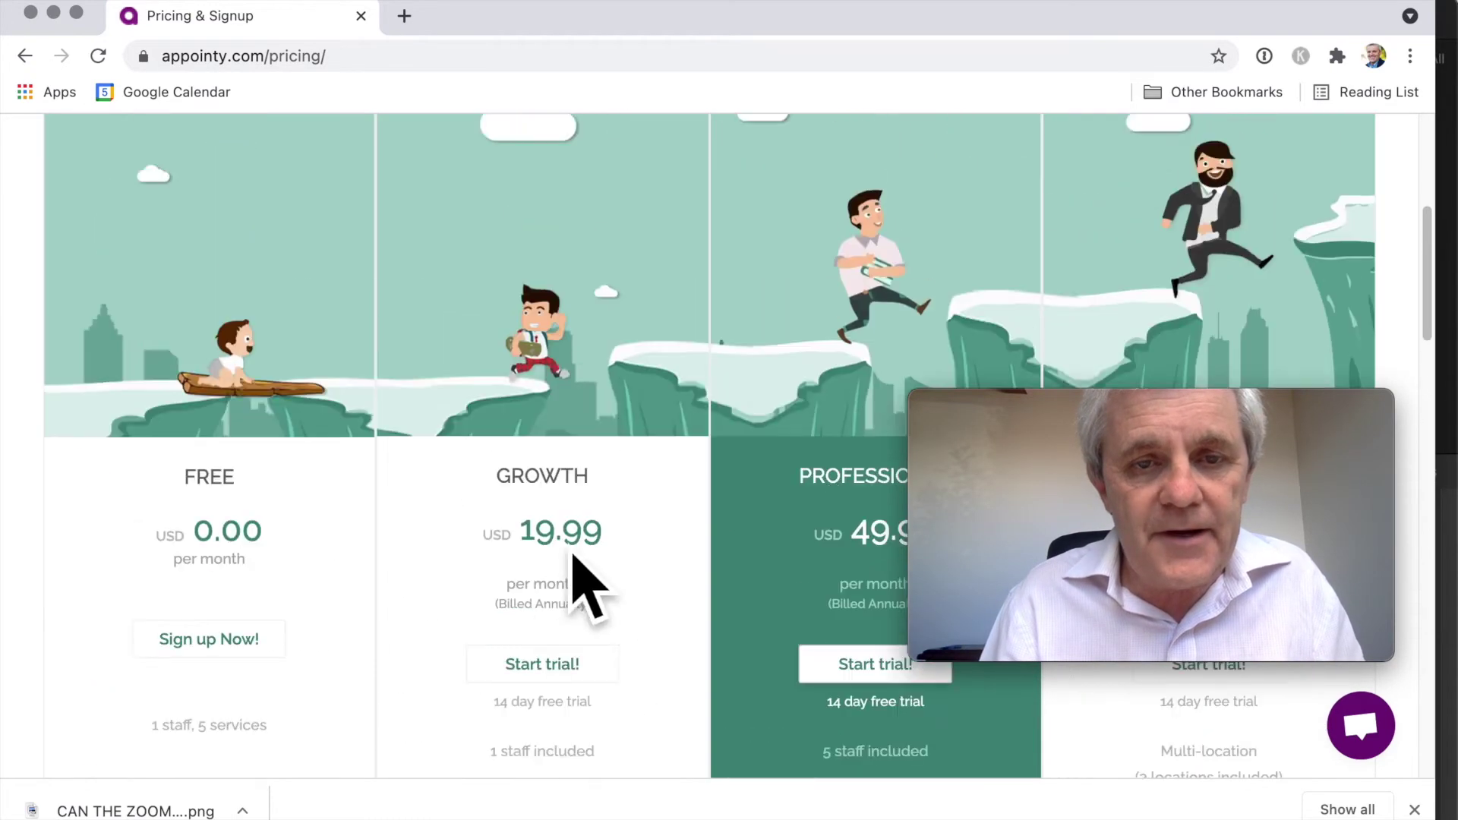
scroll(642, 579, down, 4)
scroll(633, 552, down, 1)
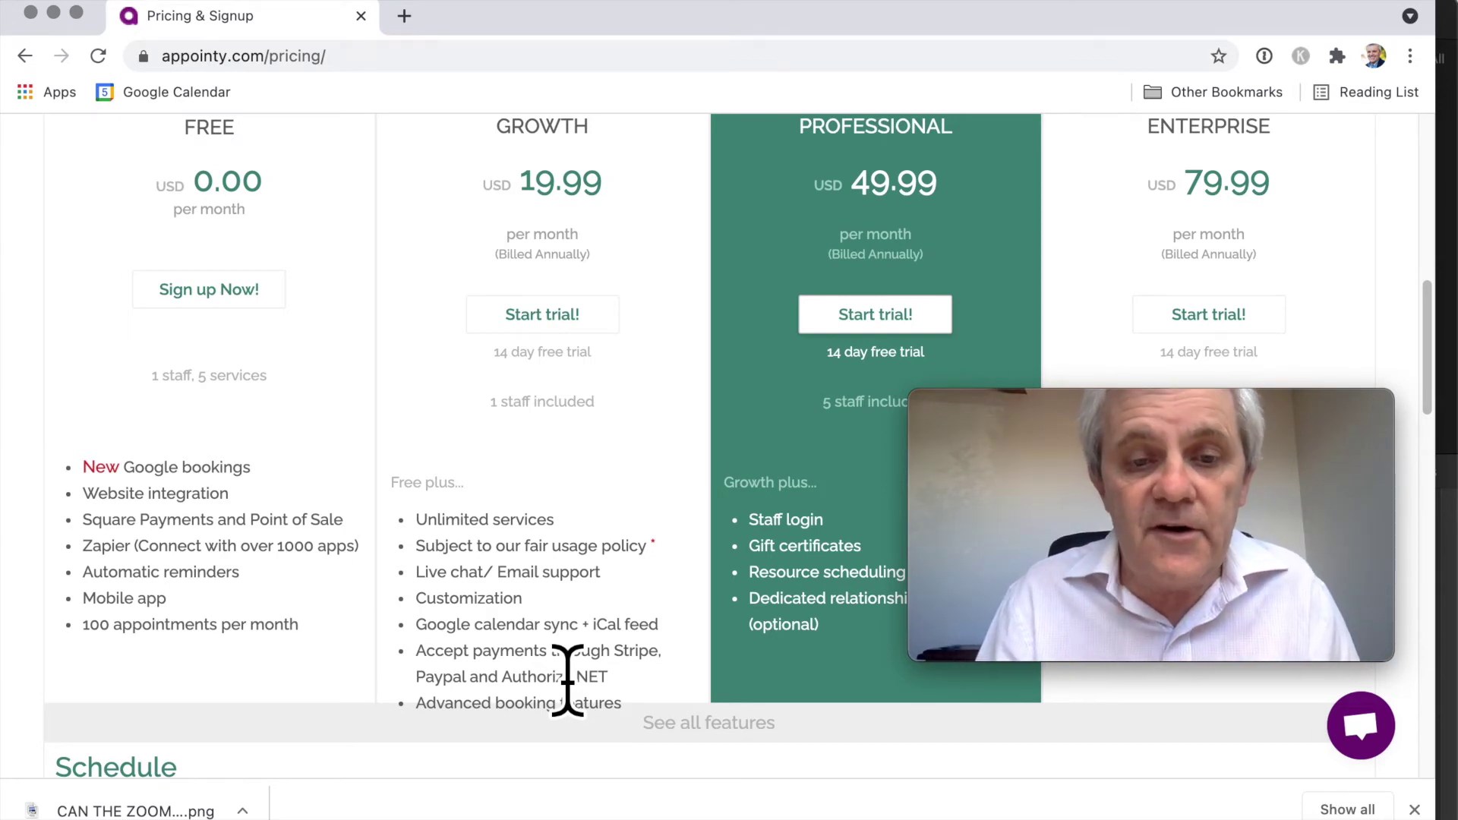
scroll(505, 577, down, 6)
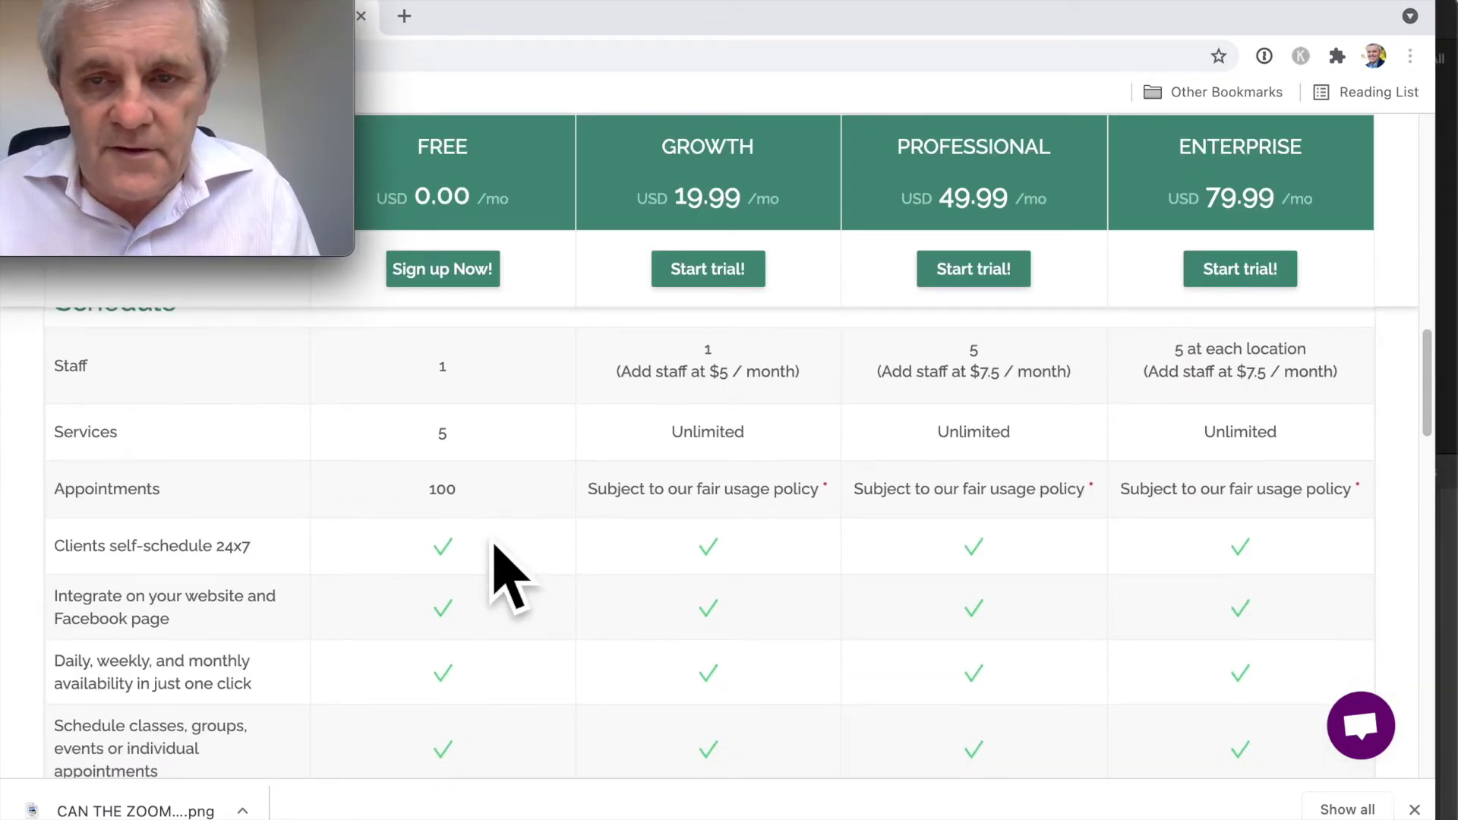
- Review the Automate comparison rows, then open the Product Tour 'What are you looking to schedule?' chooser
scroll(1078, 484, down, 1)
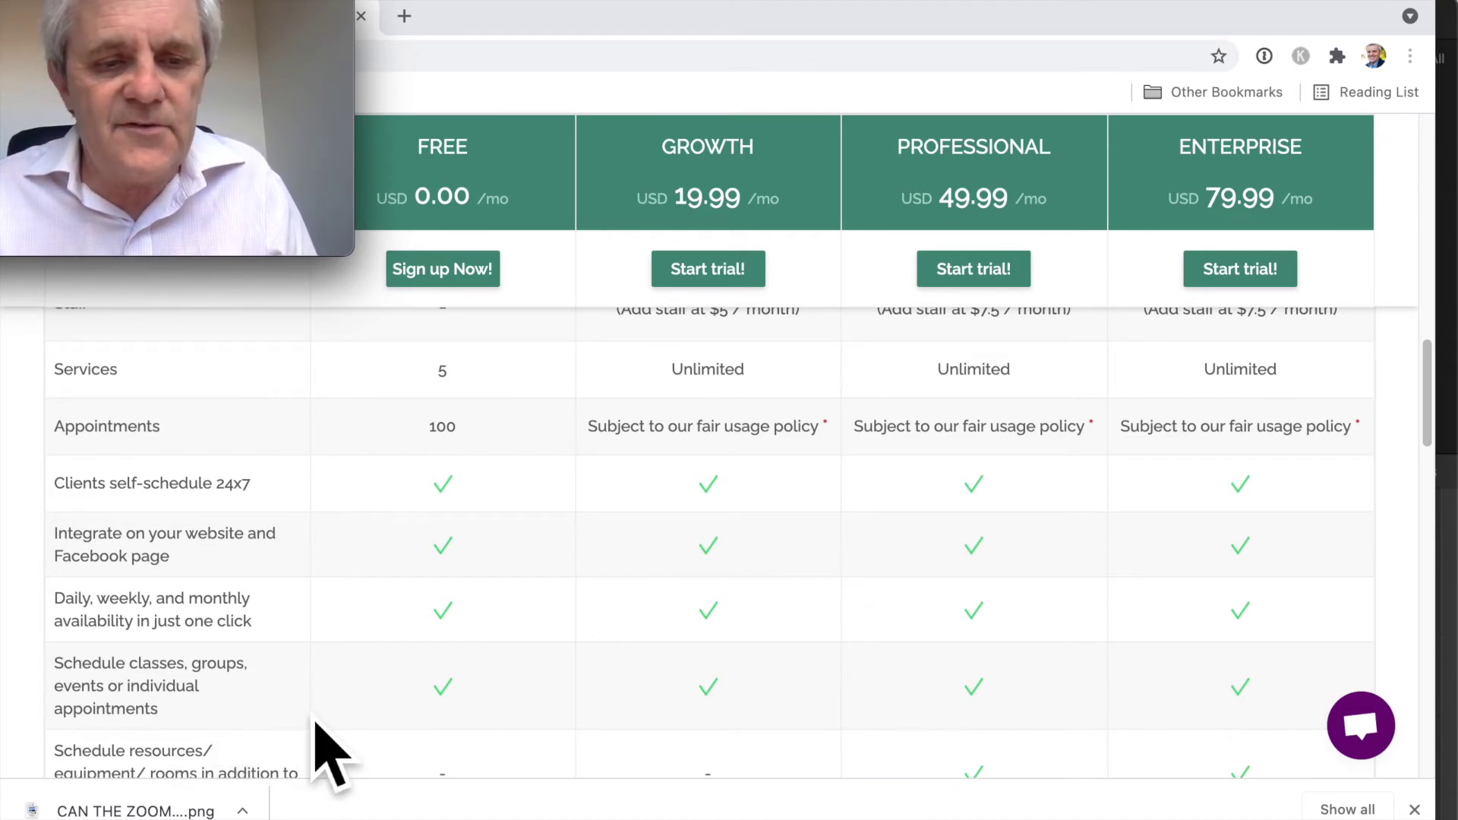
scroll(319, 733, down, 10)
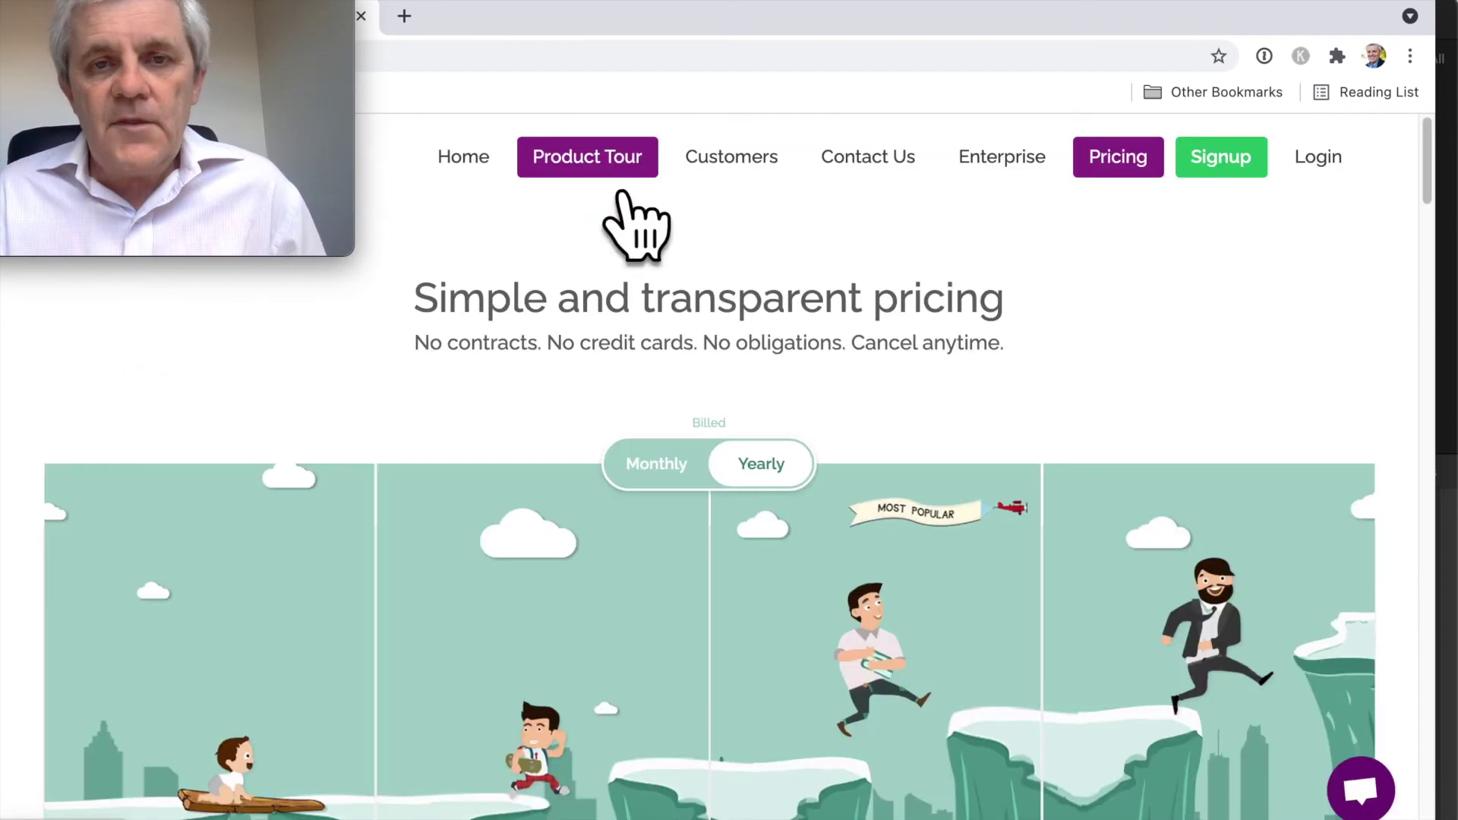
click(621, 196)
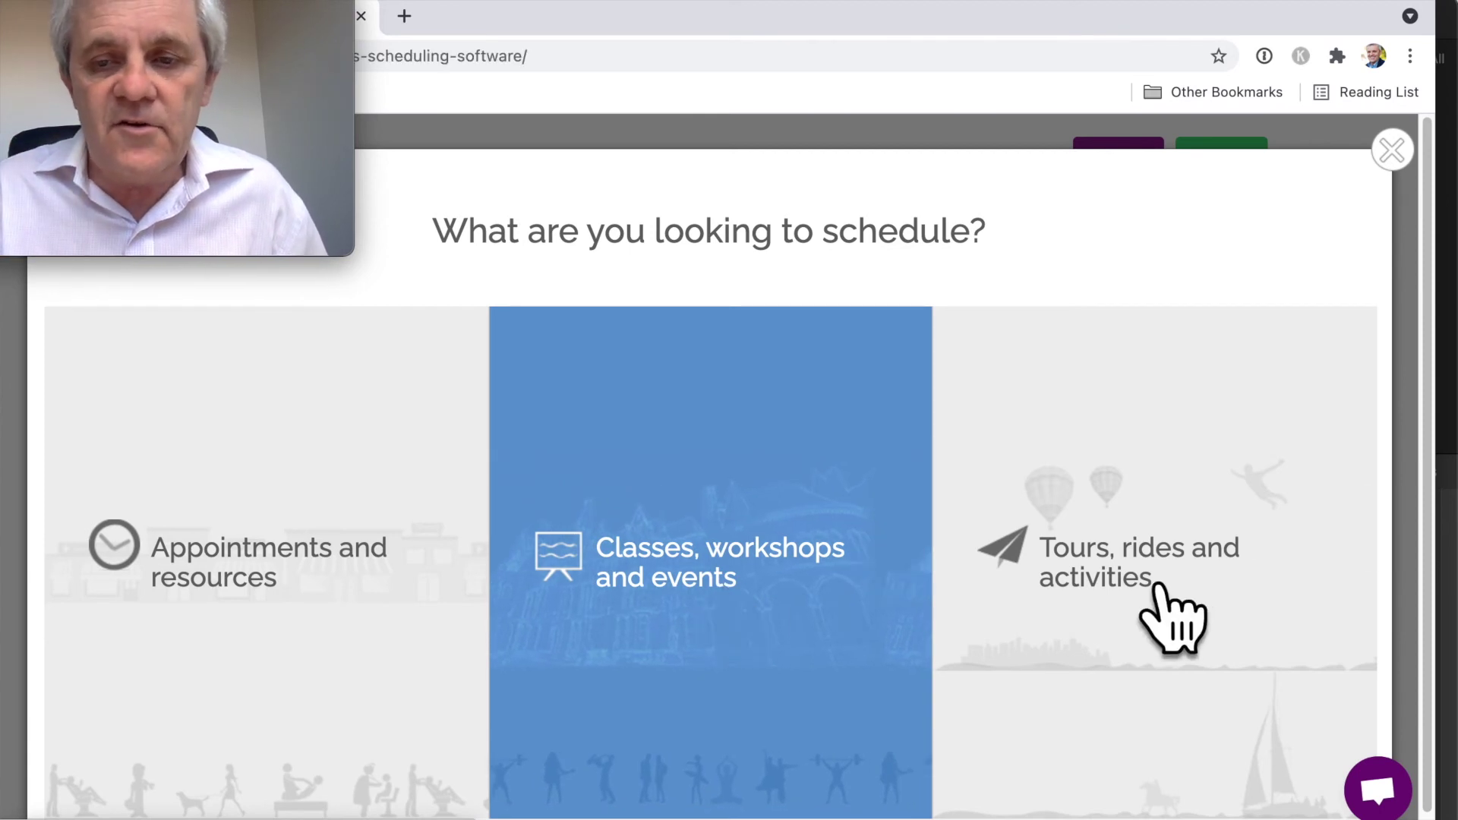
- Choose the Classes, workshops and events tile to reach the class scheduling software page
click(1116, 578)
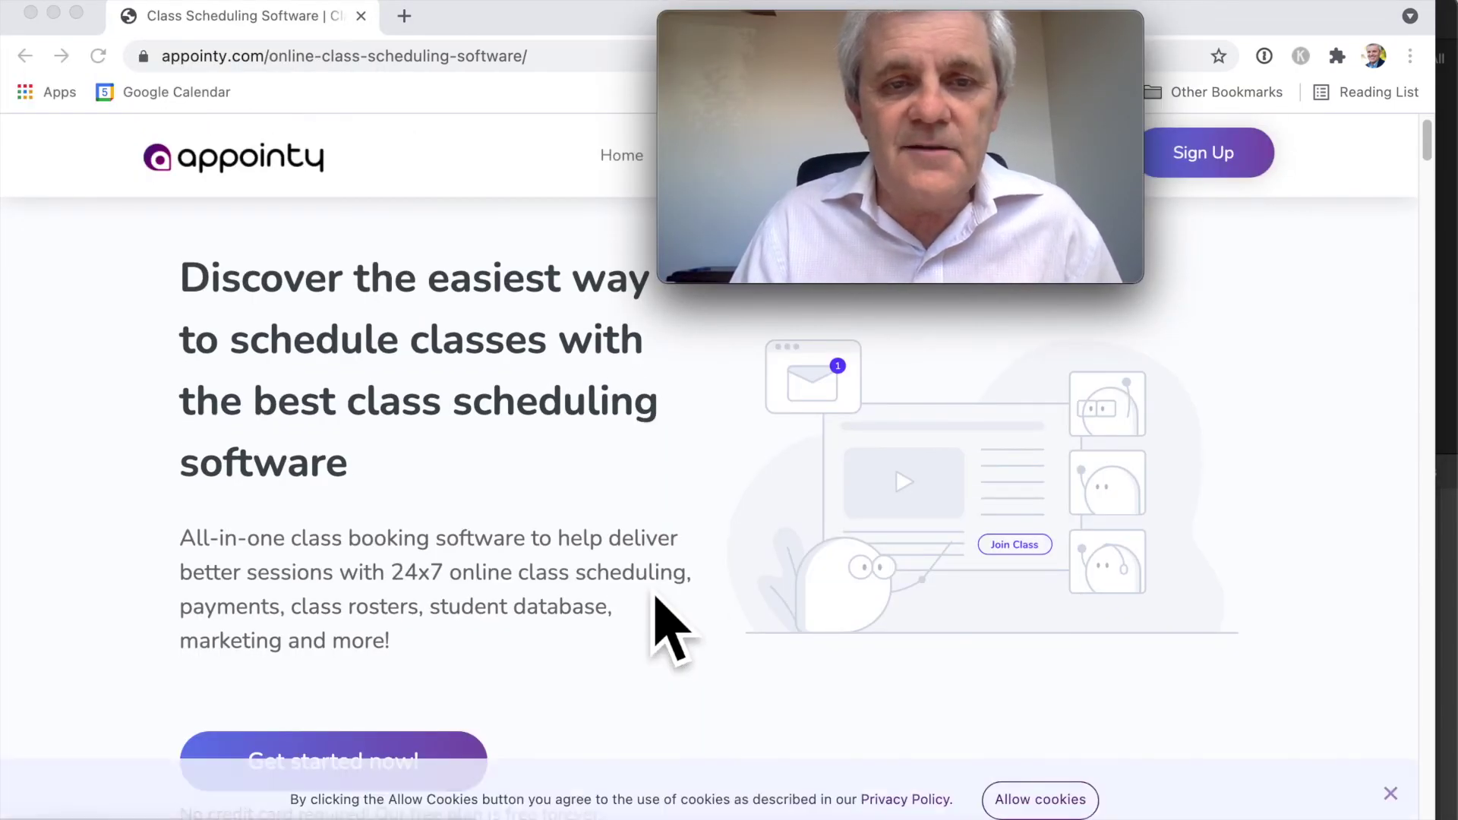
- Scroll down the class scheduling software page
scroll(658, 598, down, 1)
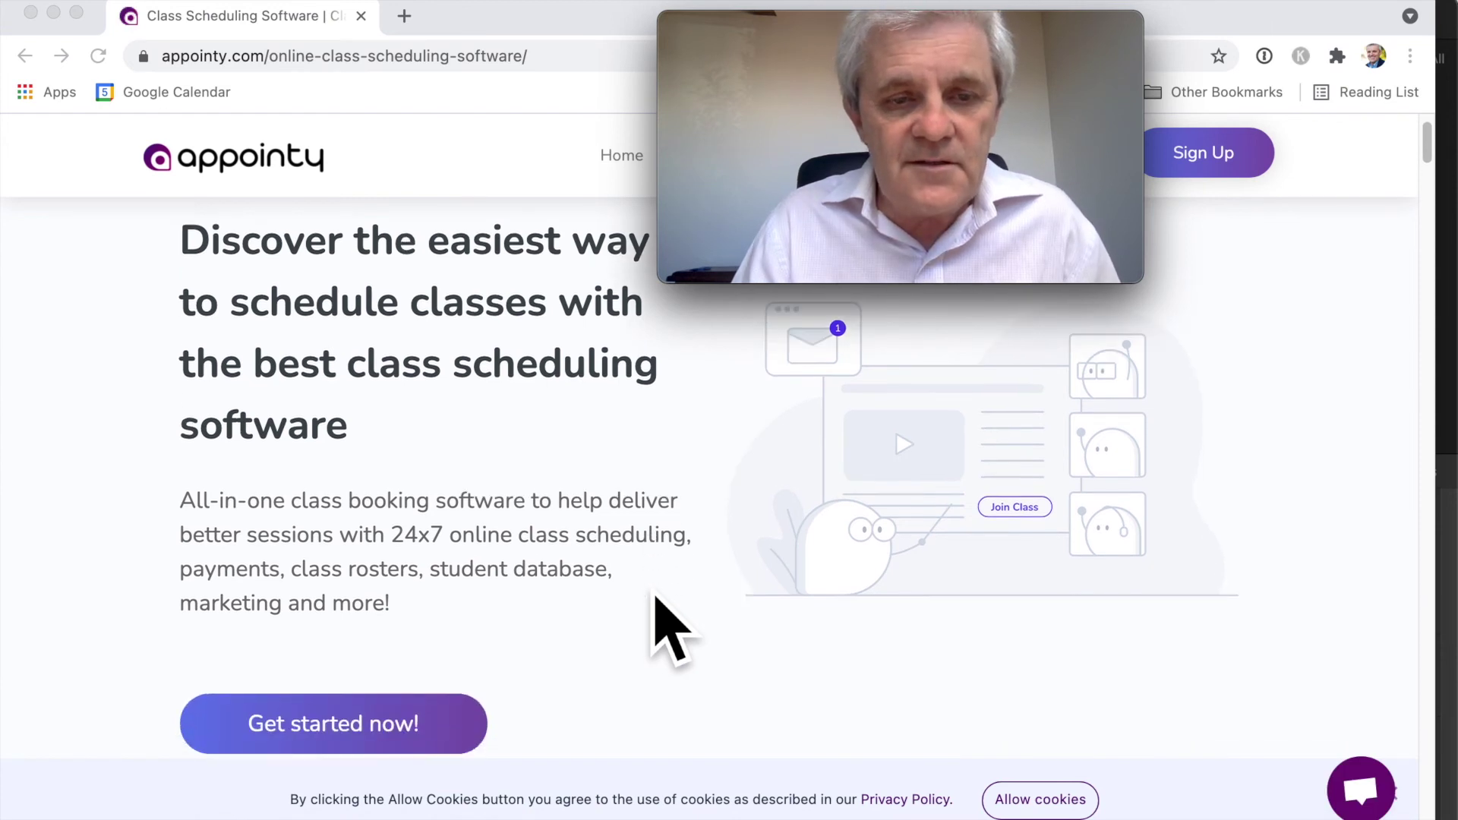
scroll(659, 607, down, 3)
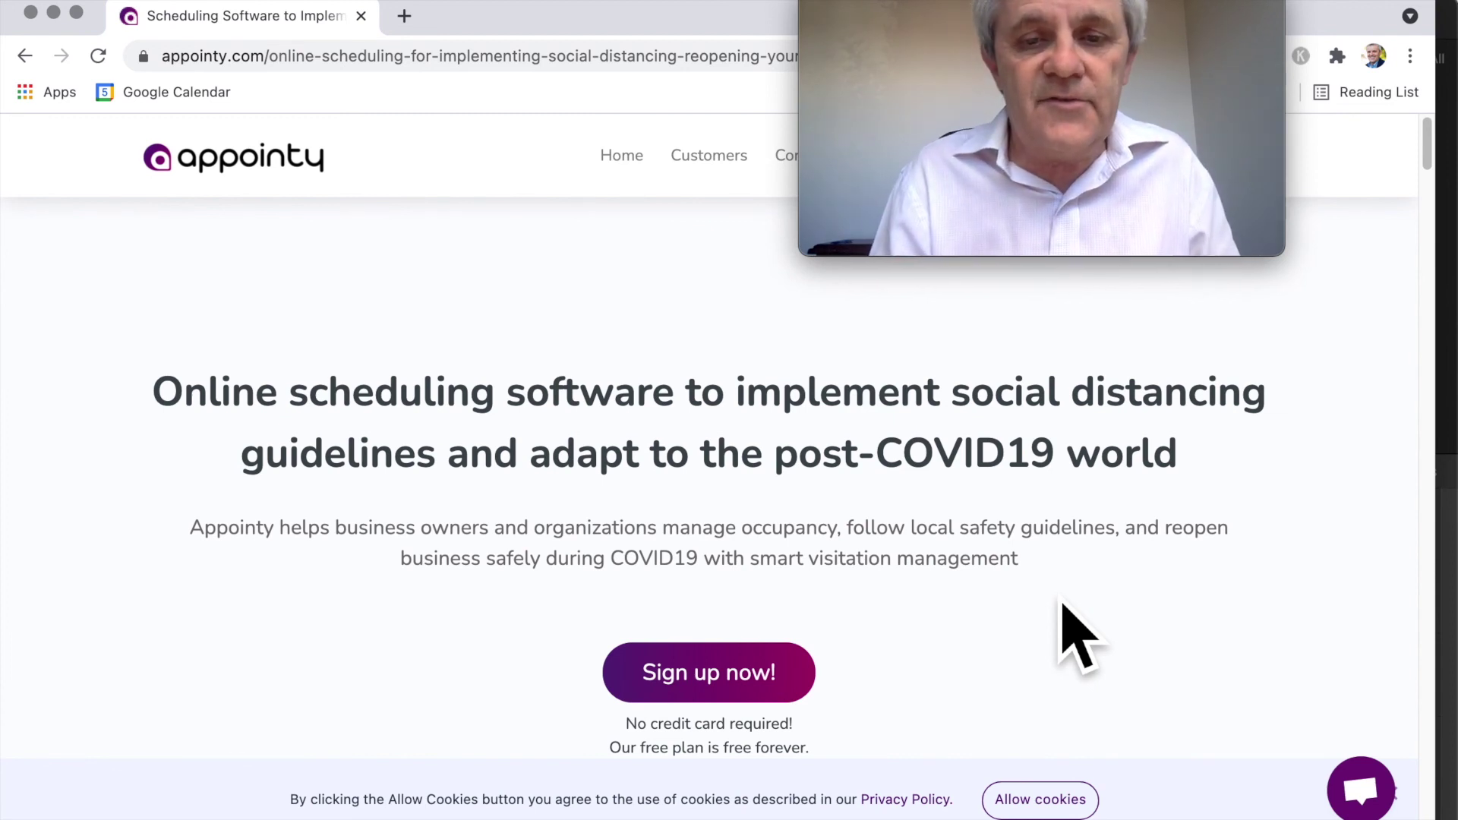
- Scroll to the section listing social distancing and contactless payments features
scroll(1062, 602, down, 3)
scroll(1062, 604, up, 3)
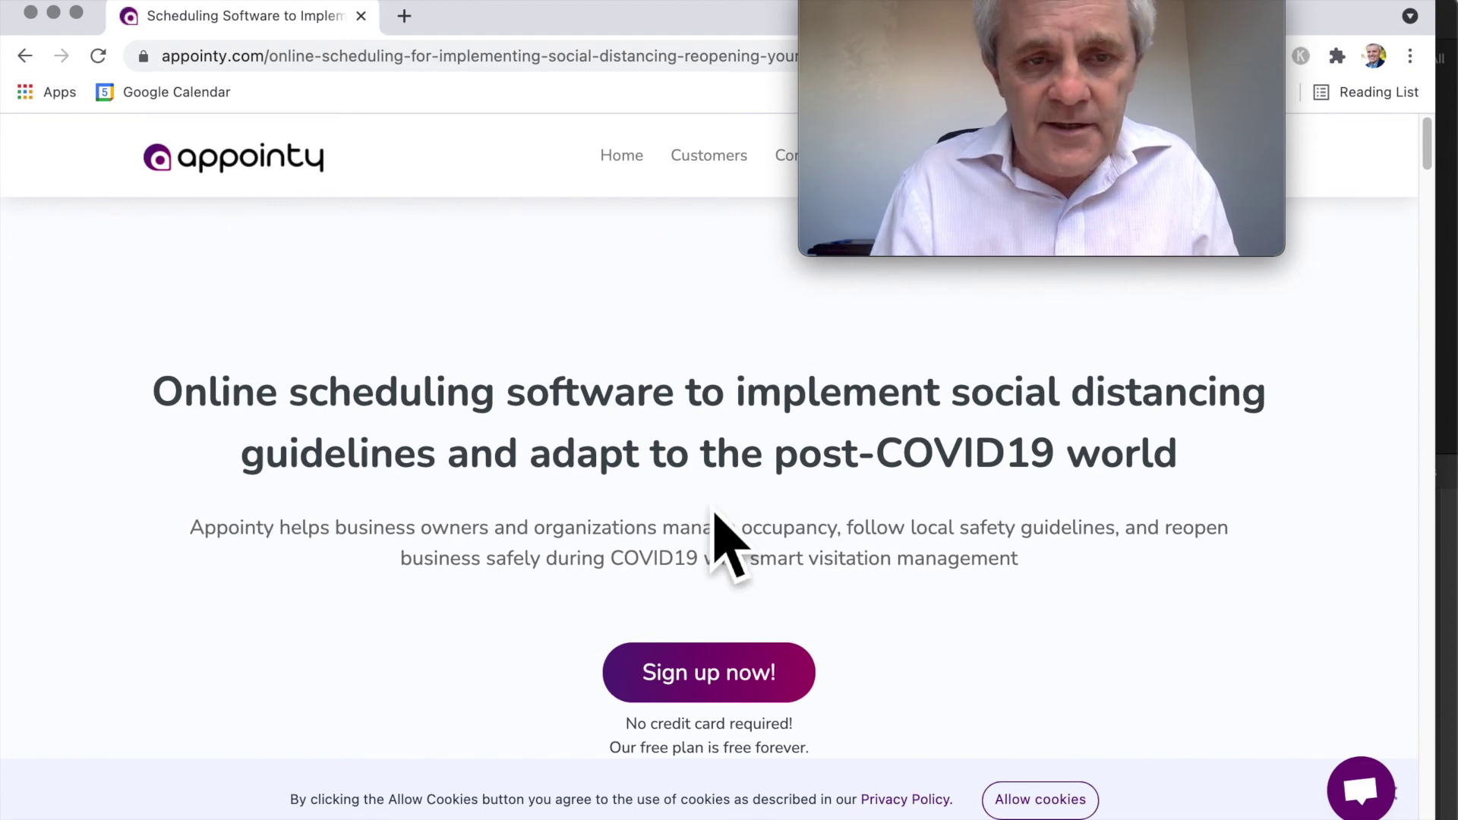
scroll(973, 562, down, 6)
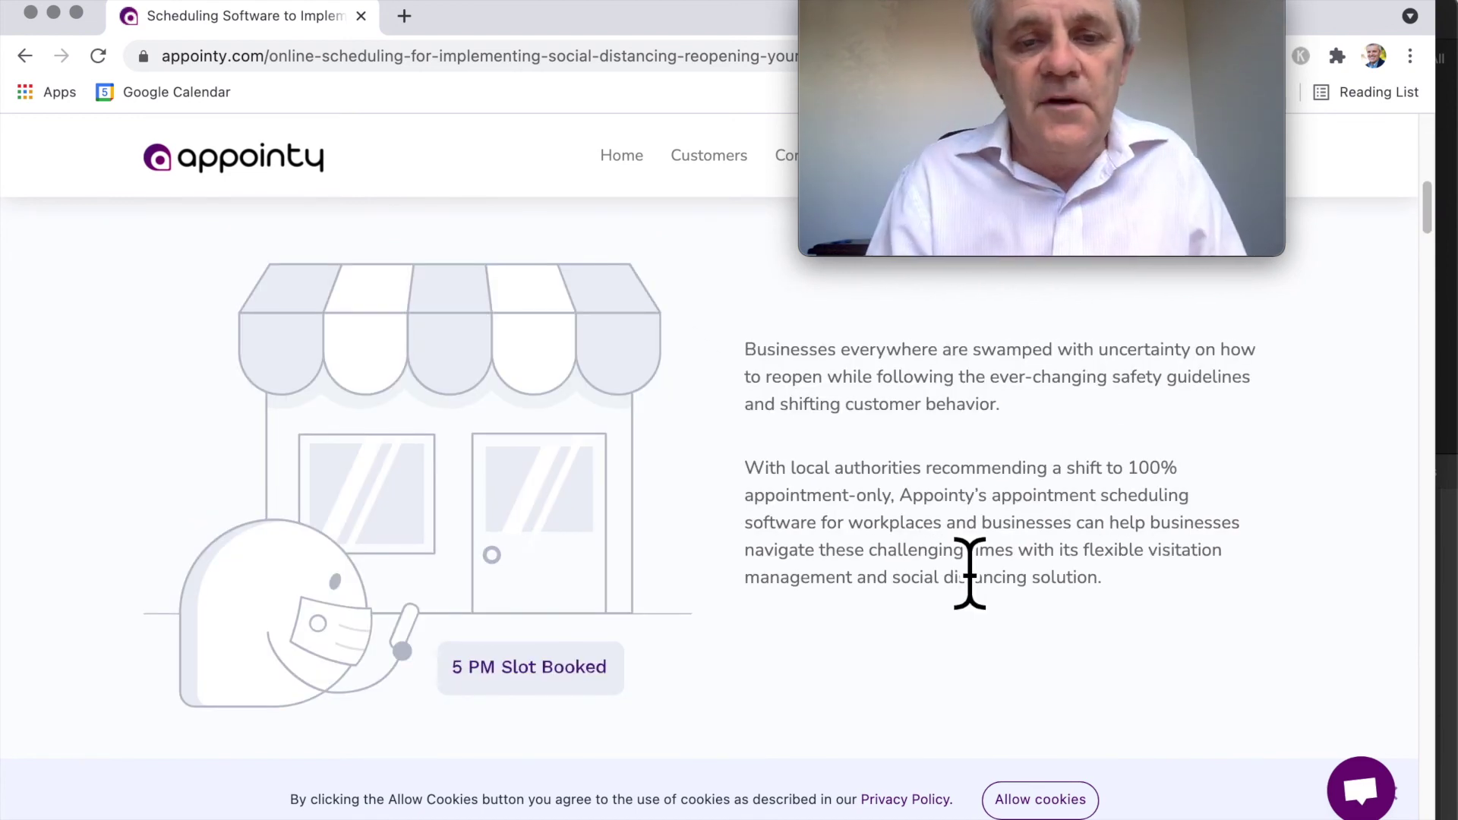
scroll(970, 574, down, 10)
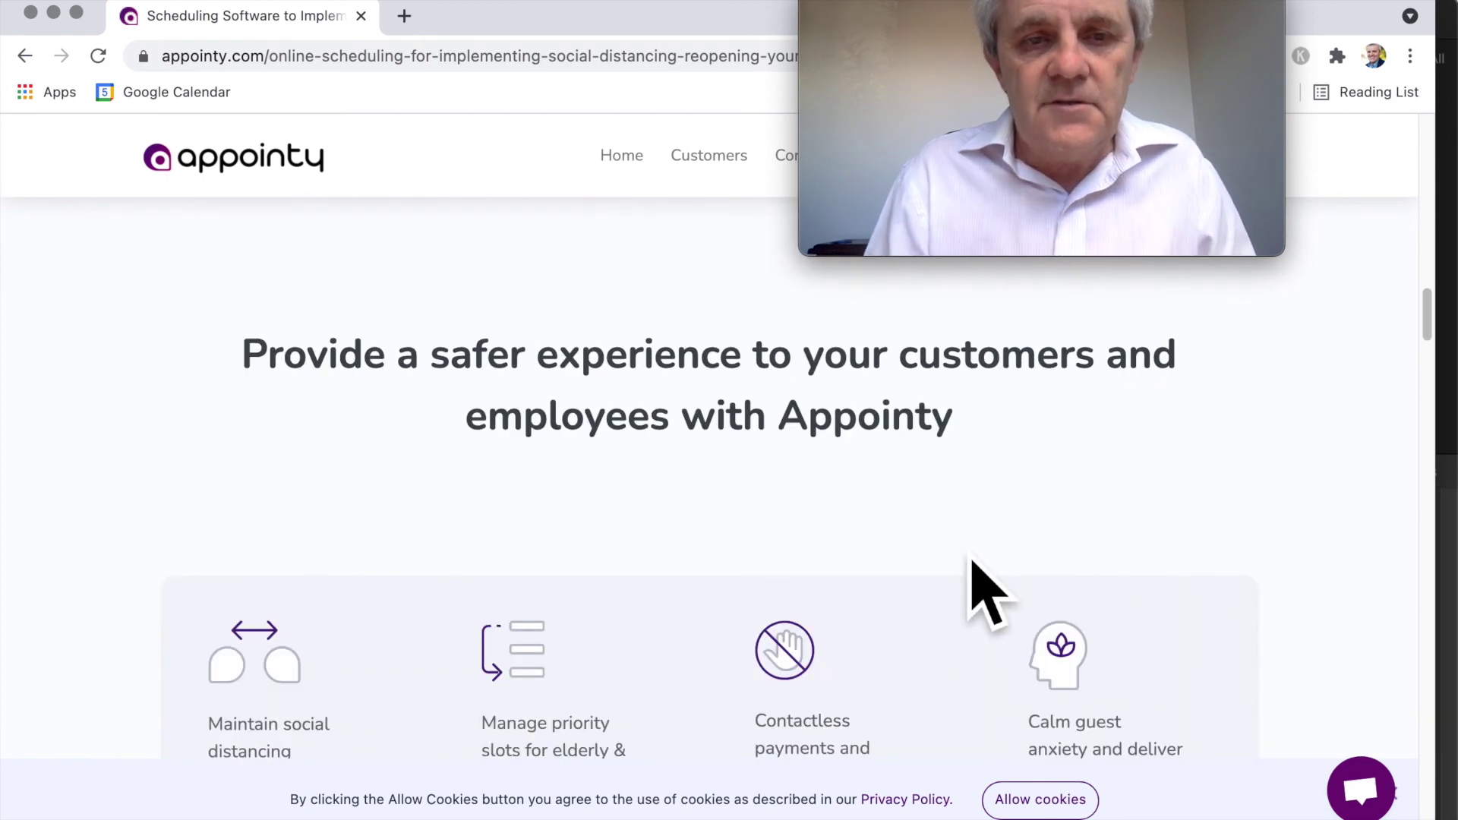